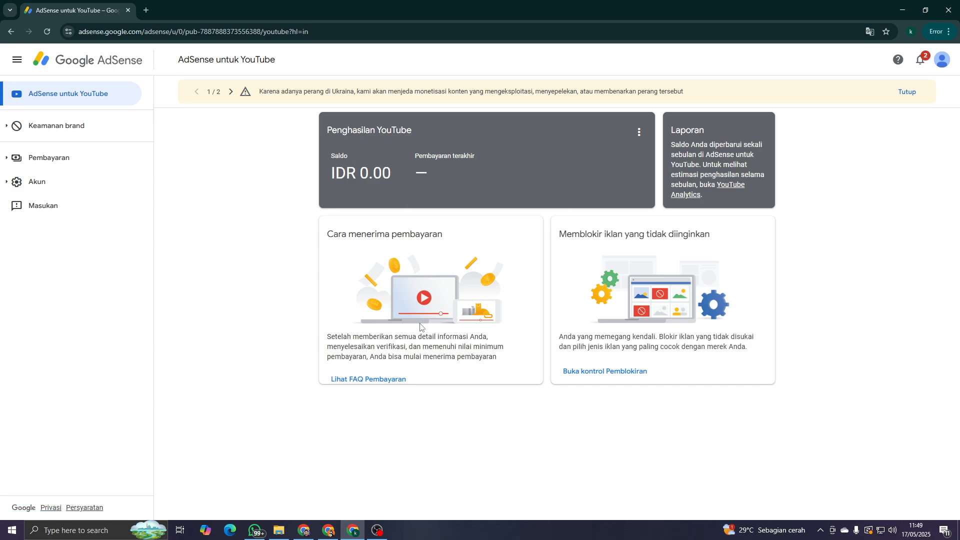
Step: Open the settings (Setelan) of the YouTube payments account from the payment info page
click(53, 158)
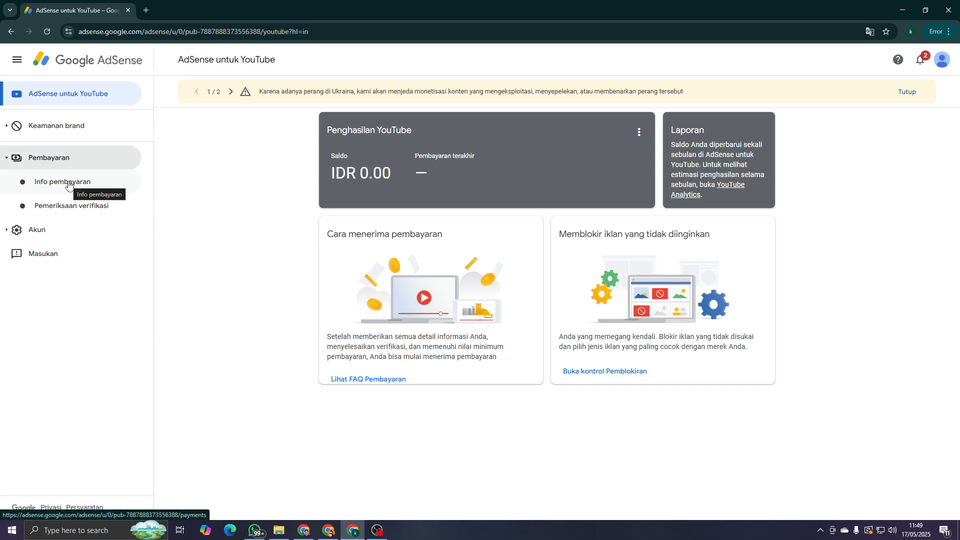
click(68, 183)
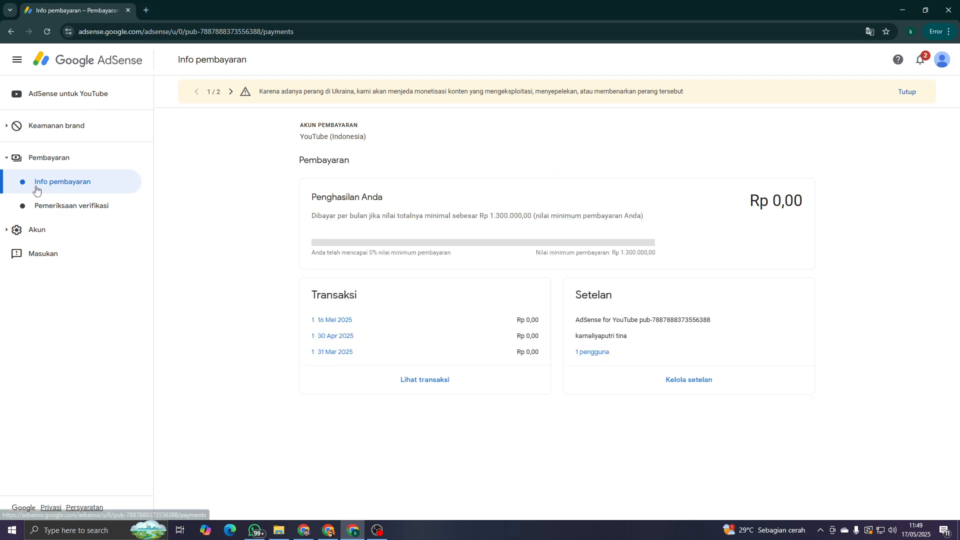
click(636, 379)
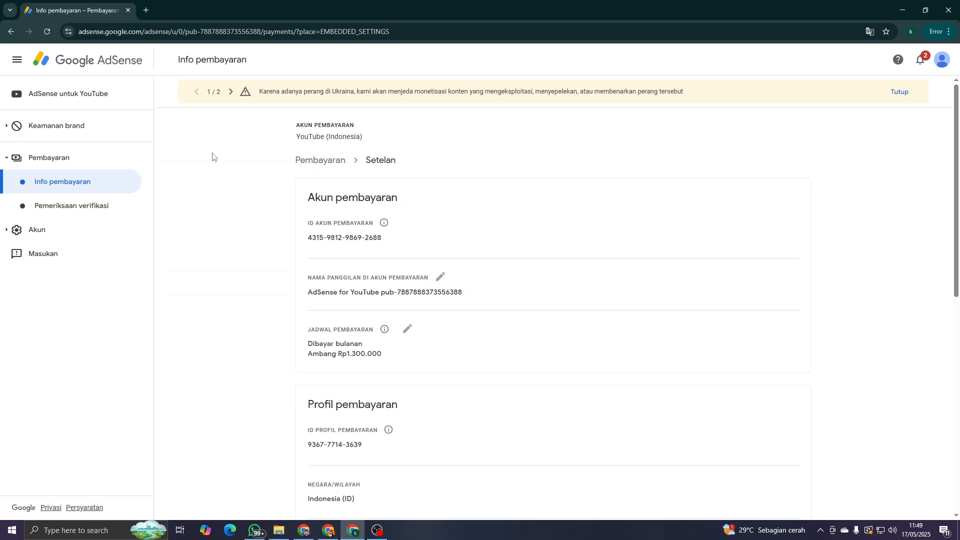
Step: Open the name in the payment profile for editing and review the account holder's name
scroll(483, 276, down, 2)
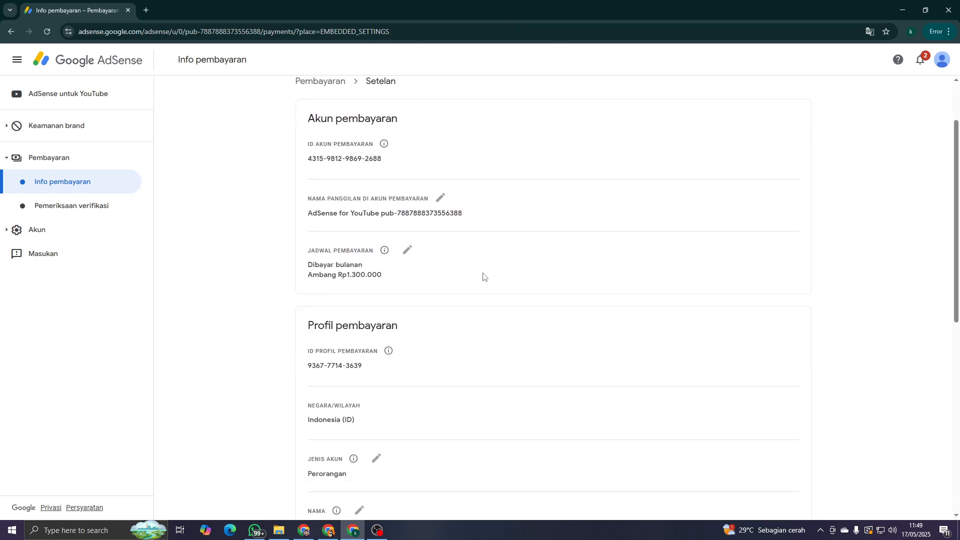
scroll(483, 276, down, 4)
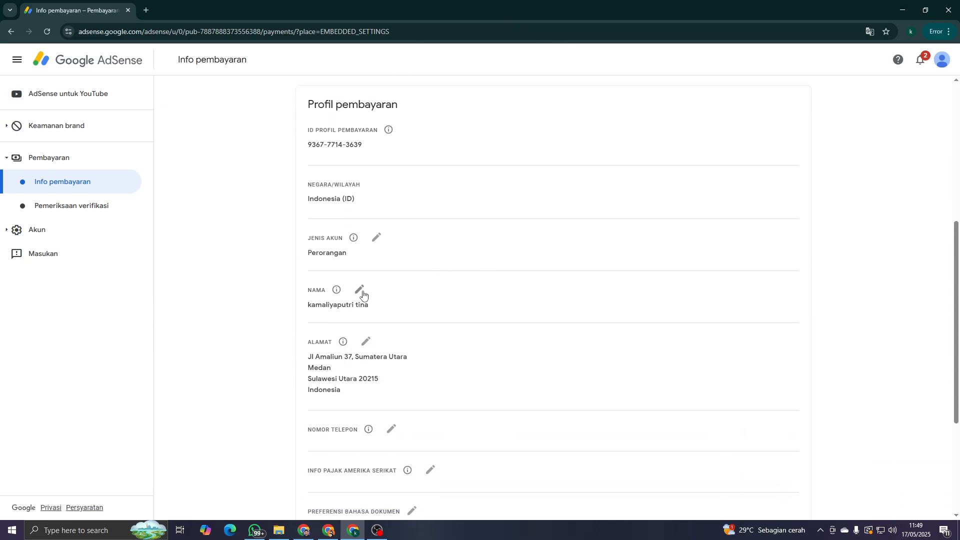
click(360, 291)
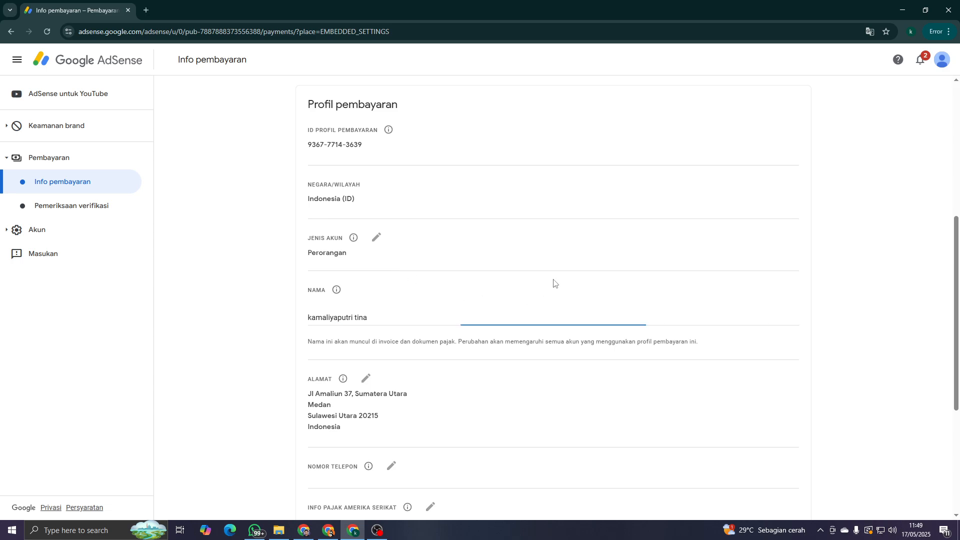
drag(380, 318, 248, 318)
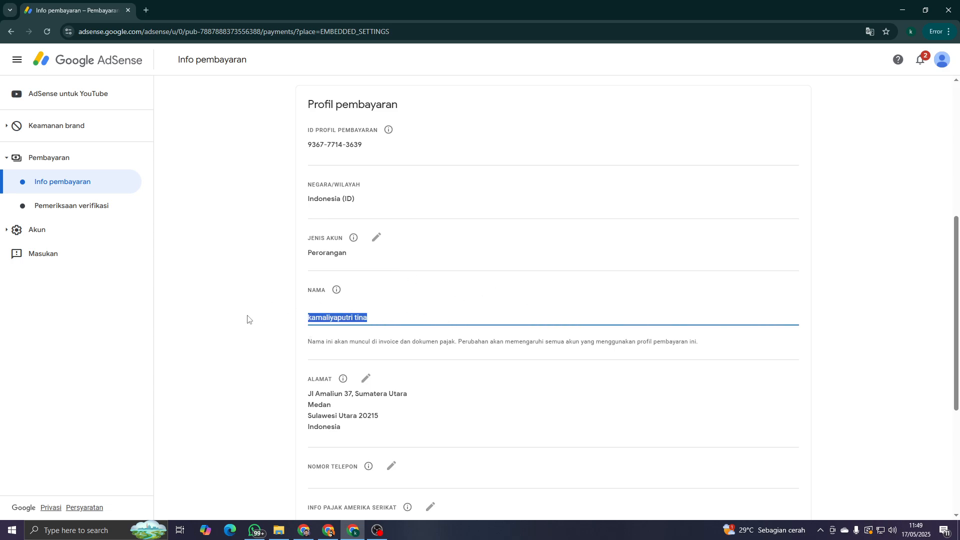
click(248, 319)
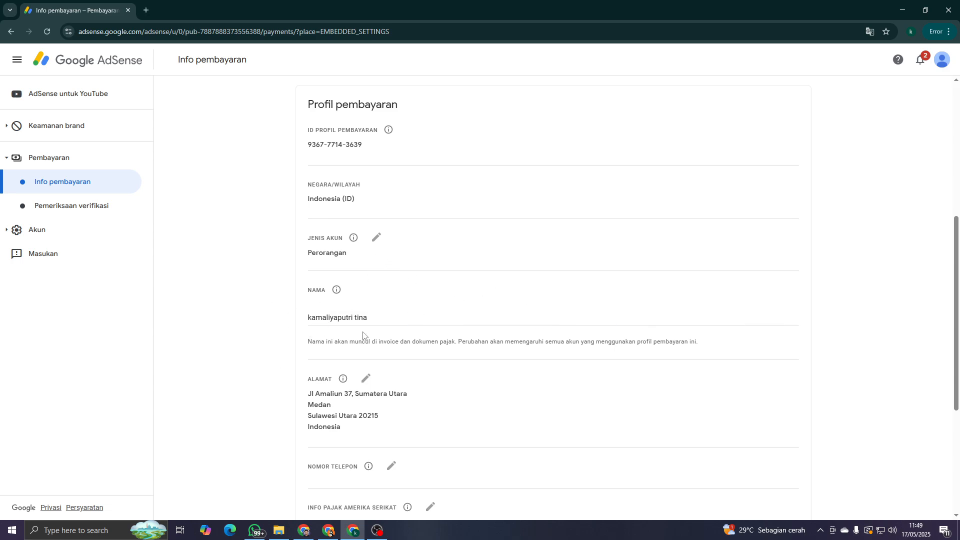
drag(369, 330, 243, 331)
click(240, 330)
scroll(735, 392, down, 1)
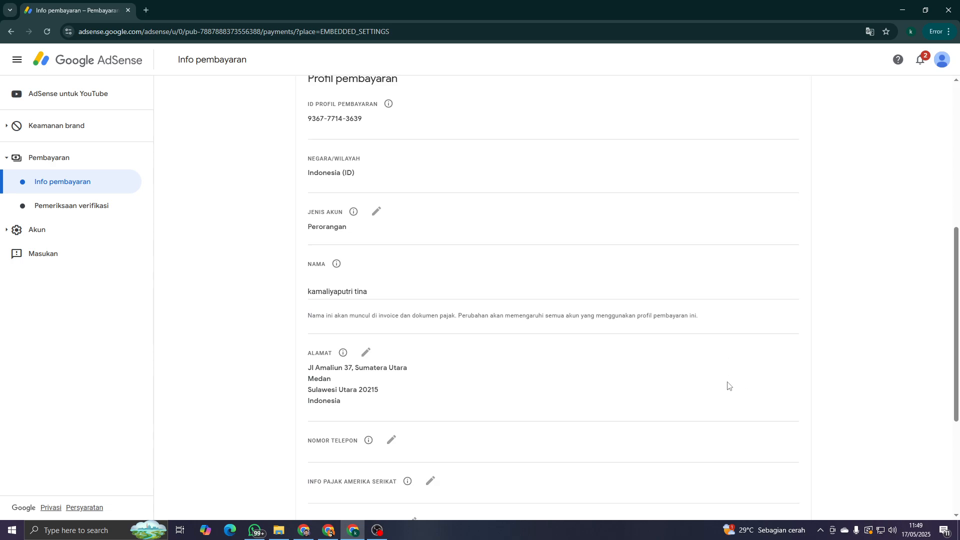
Step: Open the payment profile's address (Alamat) for editing and check address line 1
scroll(728, 385, down, 2)
click(366, 229)
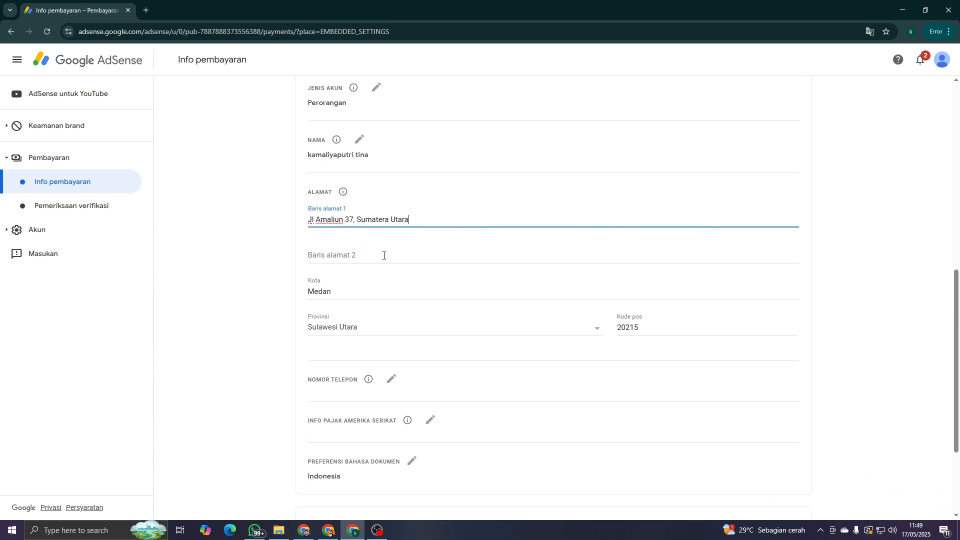
click(416, 216)
click(232, 220)
click(342, 218)
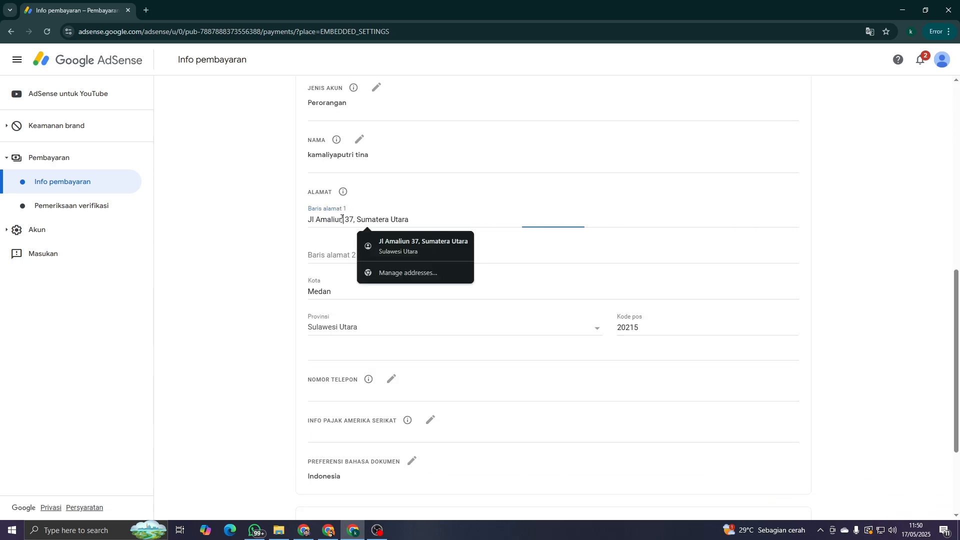
click(265, 242)
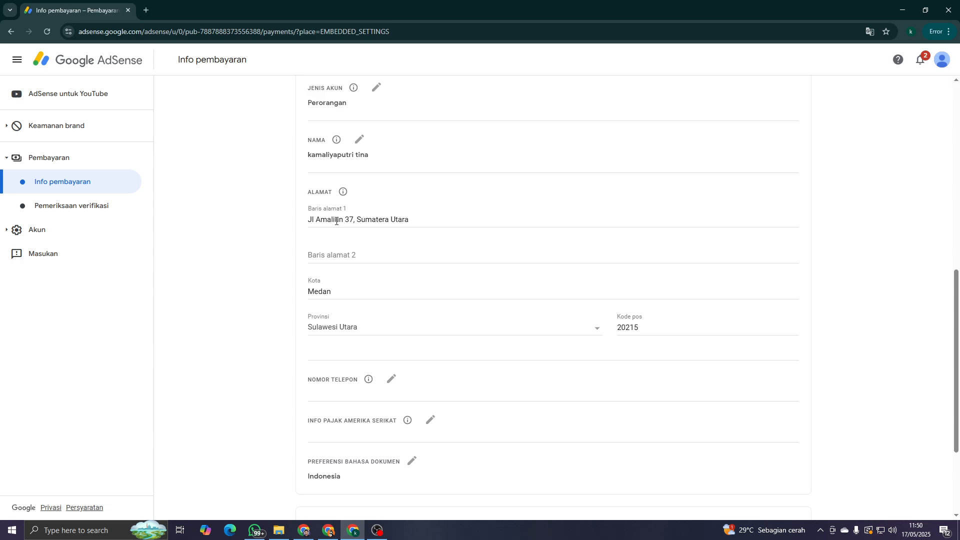
drag(308, 216, 261, 222)
click(422, 214)
click(434, 212)
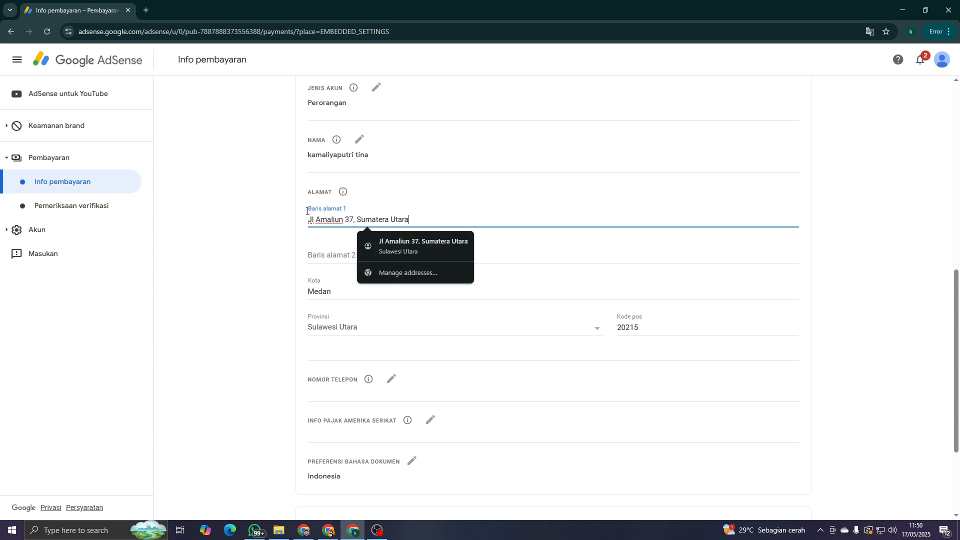
click(265, 253)
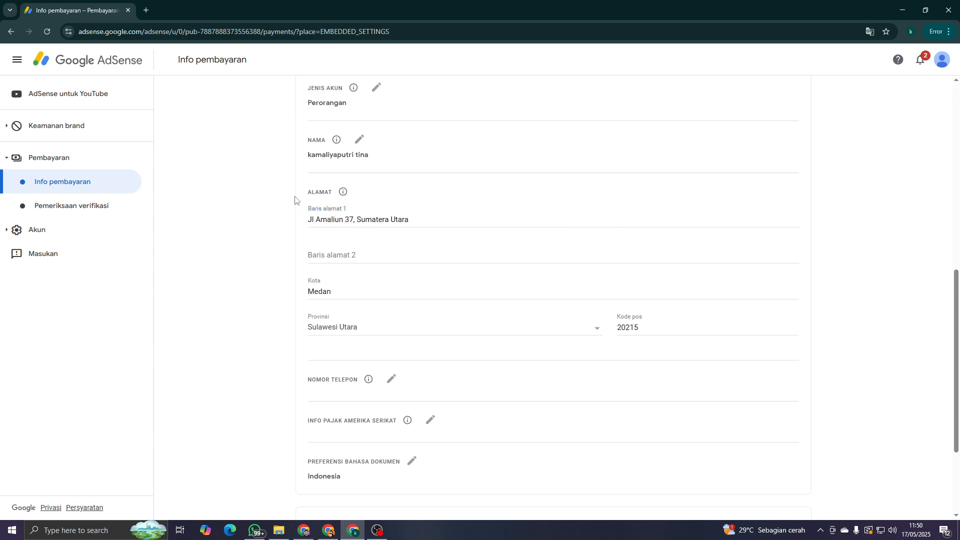
Step: Review the full address block, including city, province and postal code, and dismiss the WhatsApp notification
drag(303, 188, 476, 294)
click(273, 234)
drag(306, 190, 402, 331)
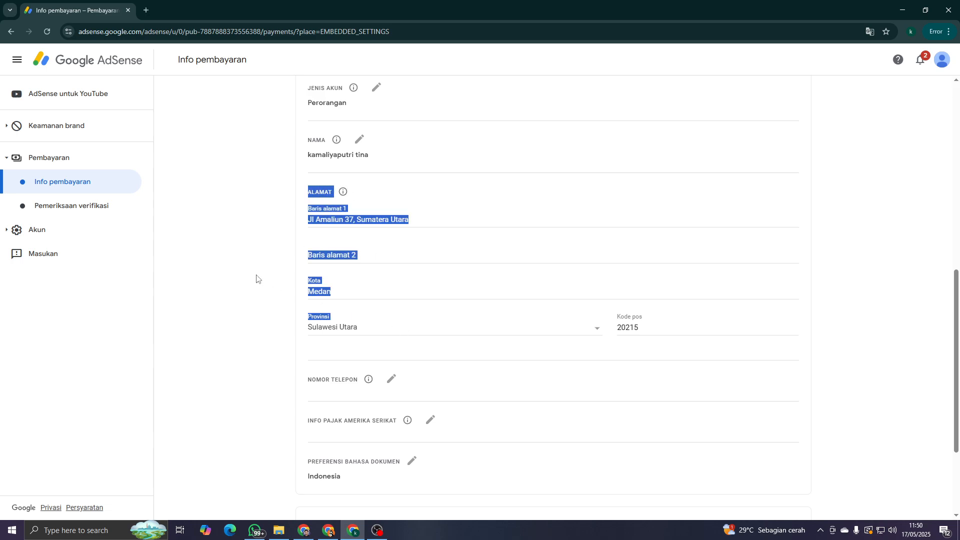
click(230, 256)
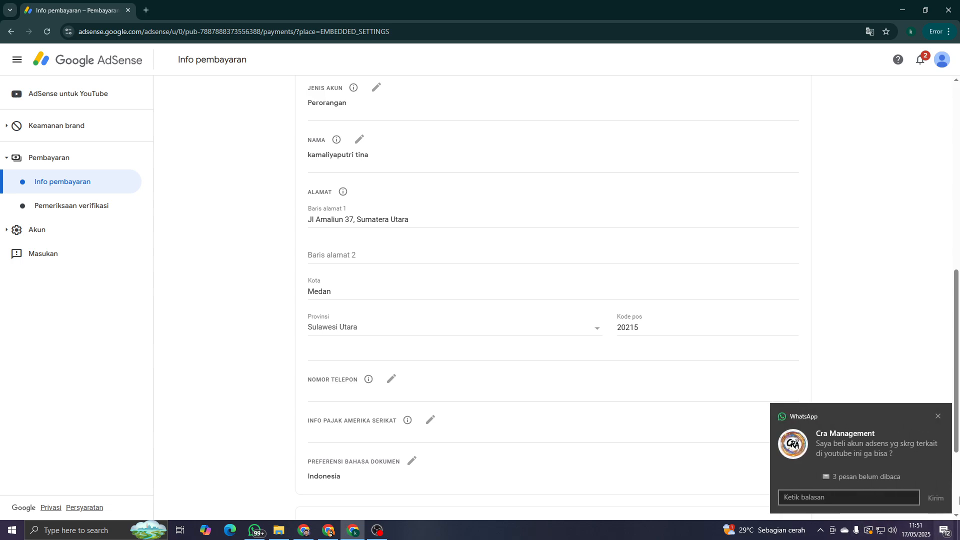
click(938, 416)
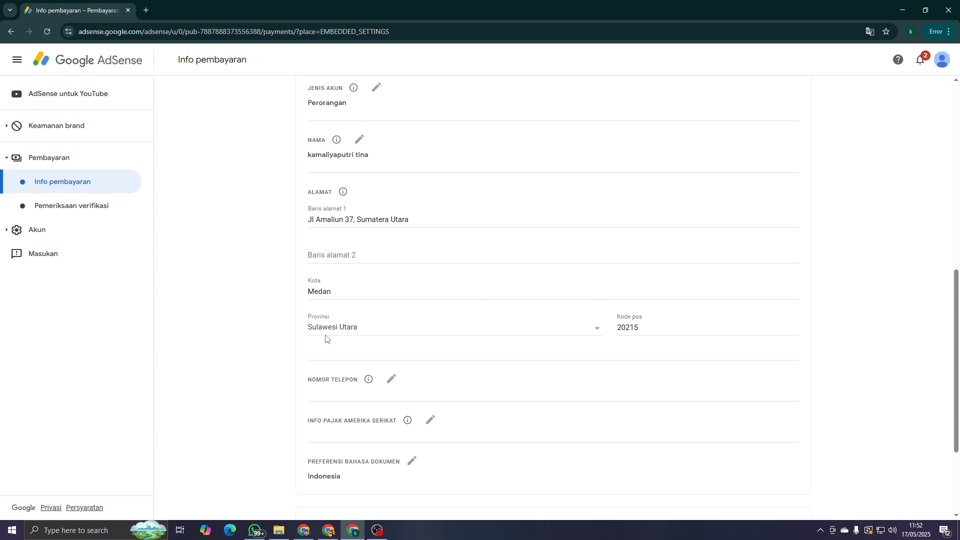
click(656, 326)
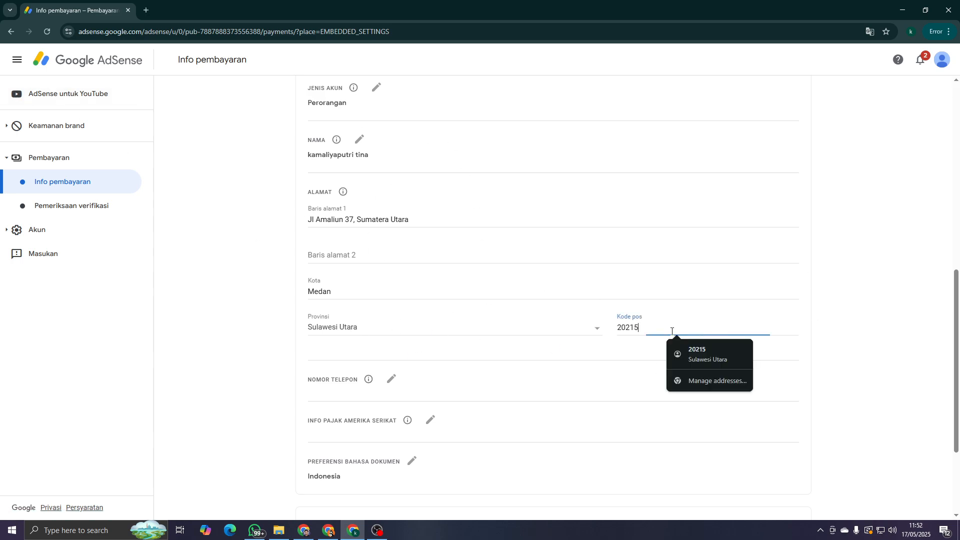
click(608, 362)
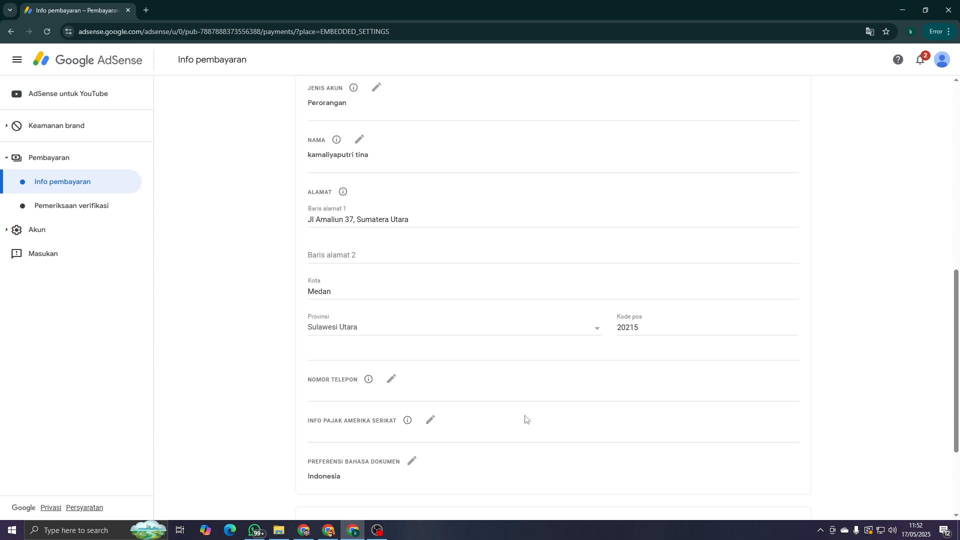
Step: Open the payment profile's optional phone number and its United States tax info for review
click(391, 378)
click(205, 352)
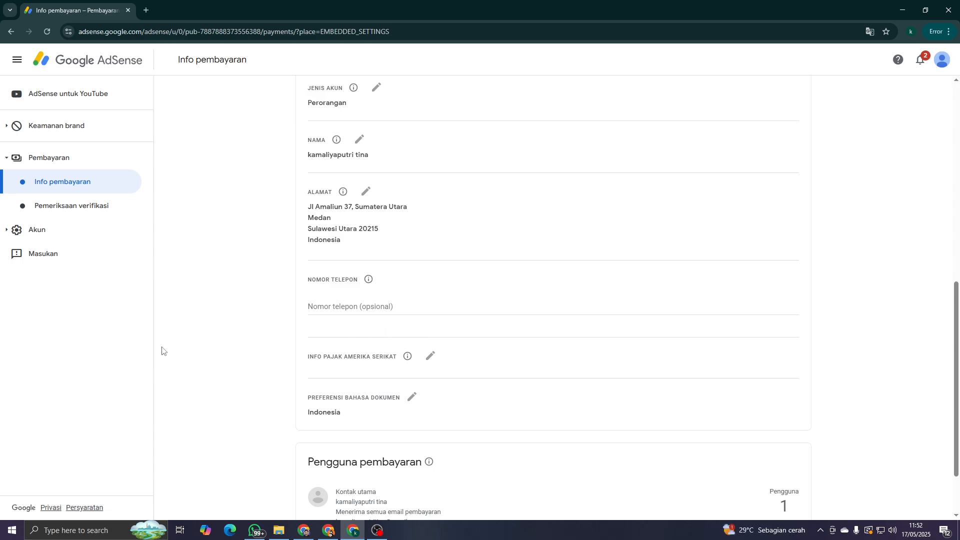
click(430, 356)
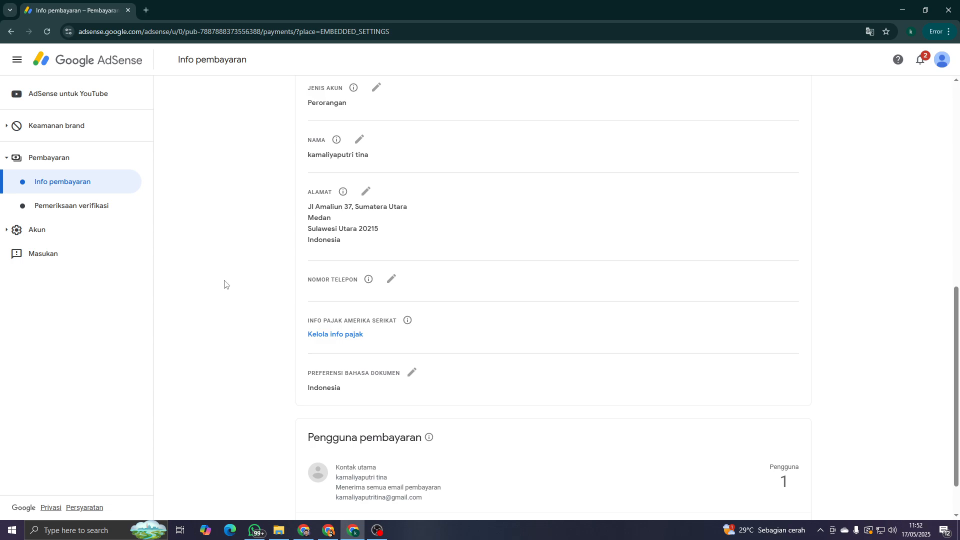
Step: Open payment user management and expand the primary contact's details for review
scroll(420, 353, down, 1)
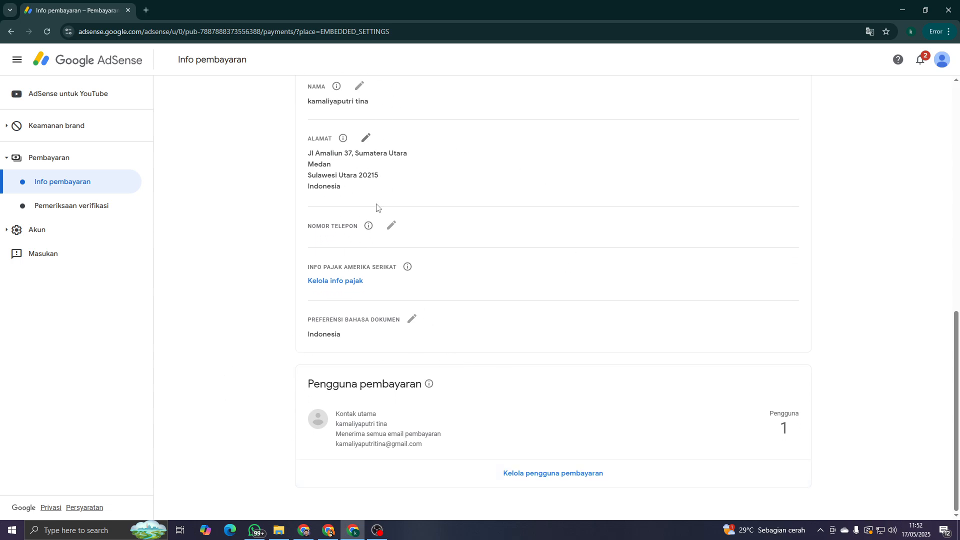
click(551, 479)
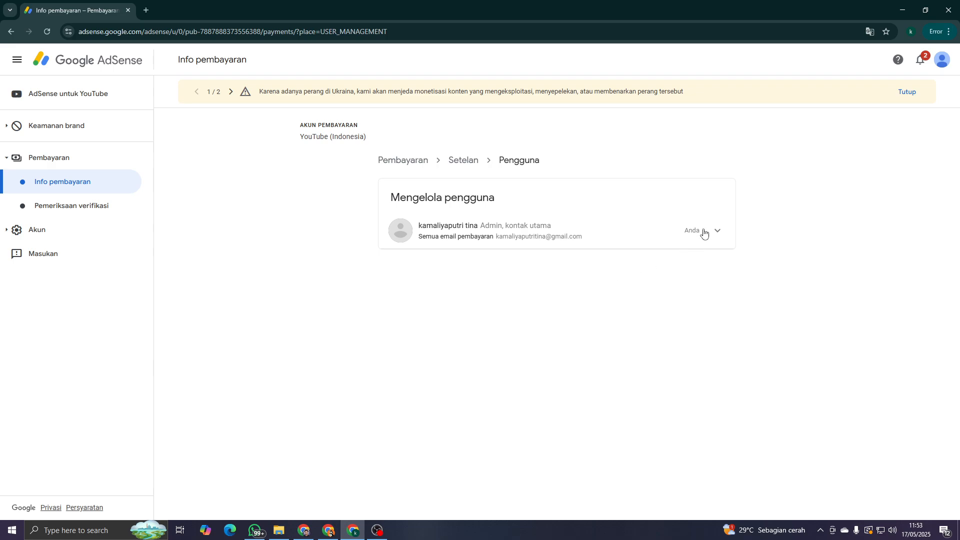
click(705, 231)
click(475, 247)
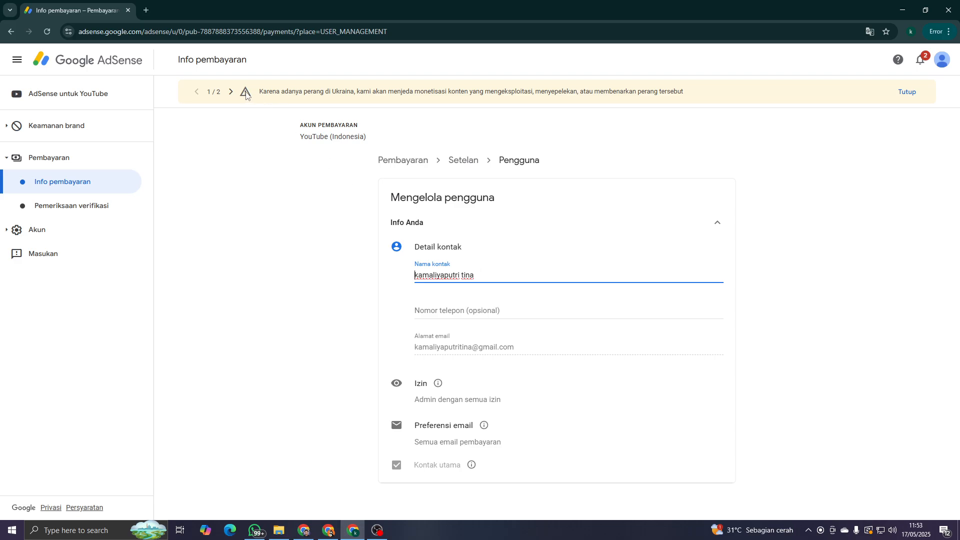
Step: Return to the payments overview and open the verification check page (Pemeriksaan verifikasi)
click(381, 167)
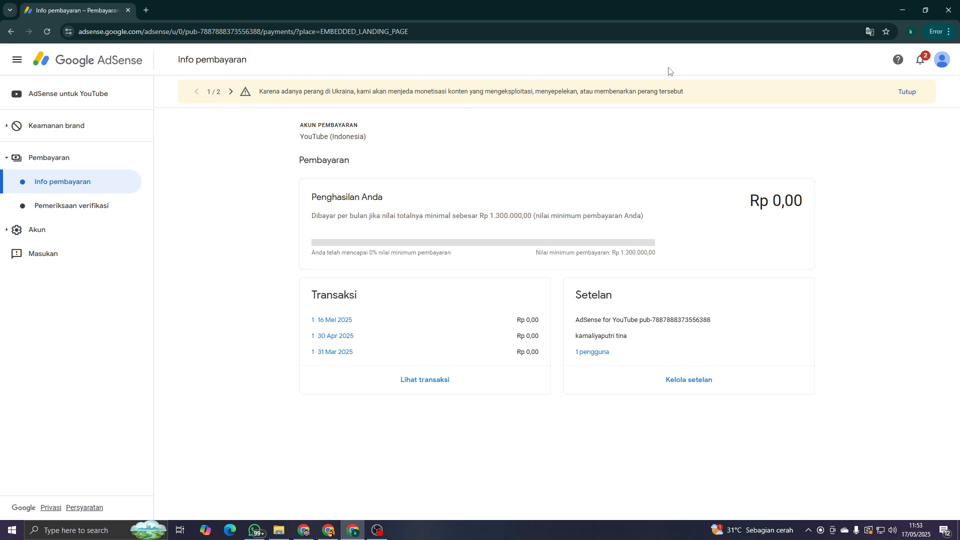
click(80, 211)
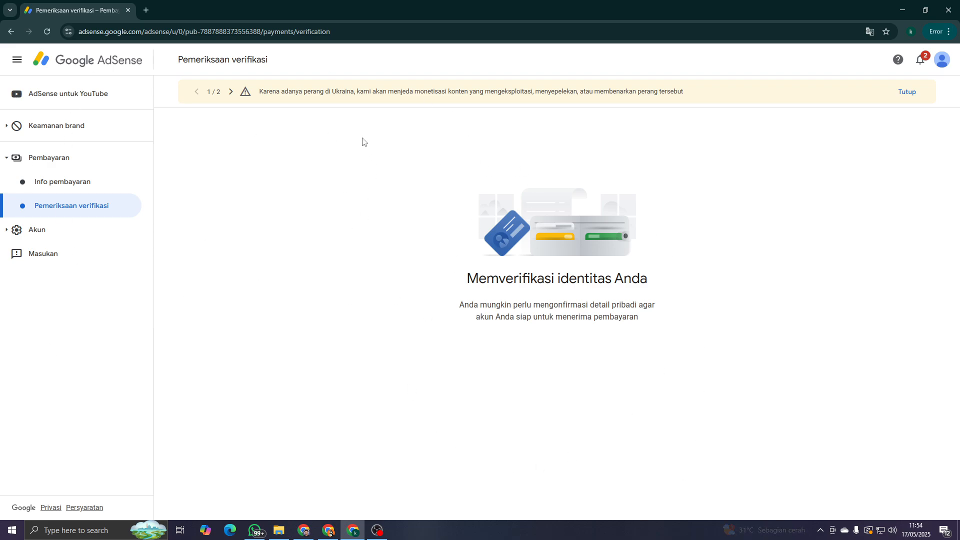
Step: Switch to another Chrome profile that has a verified account and open AdSense there using the "adsense login" suggestion
click(912, 31)
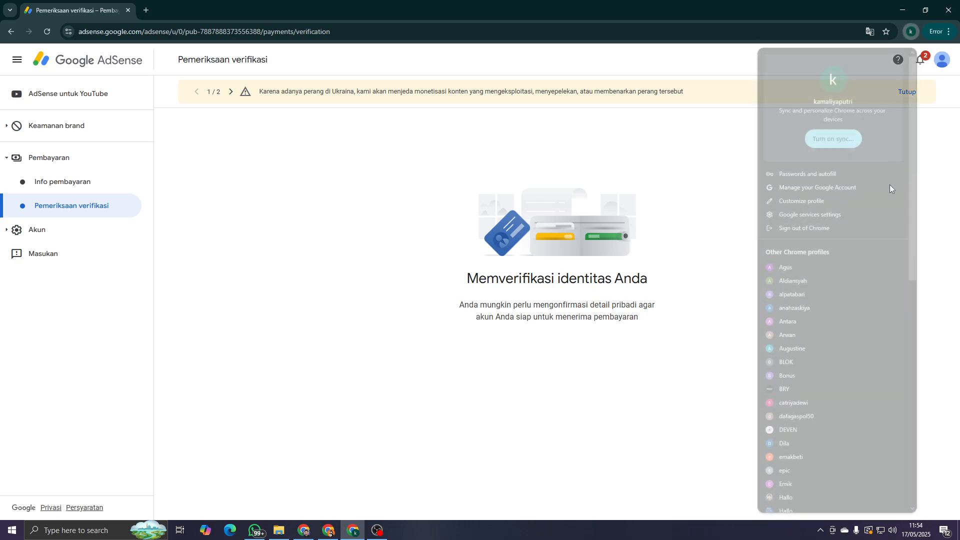
scroll(830, 360, down, 3)
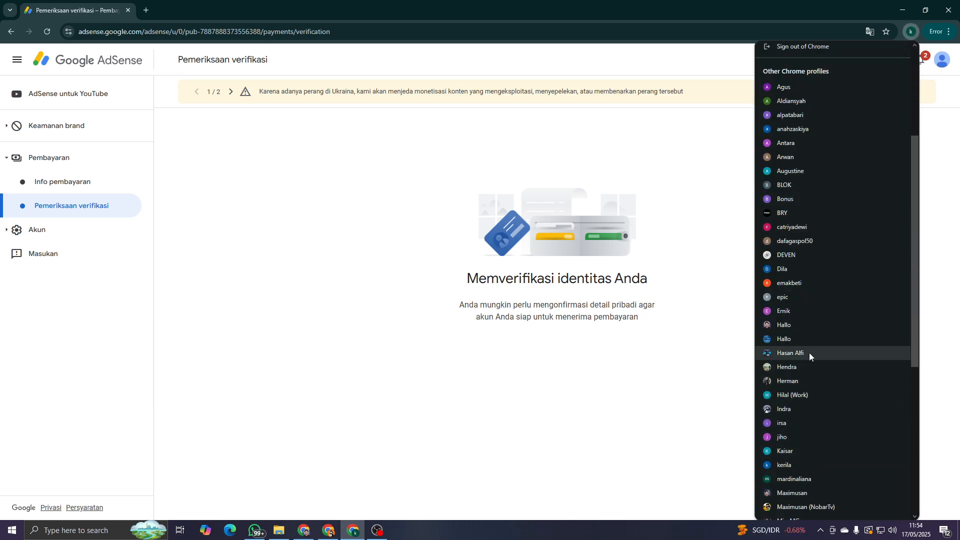
scroll(797, 455, down, 2)
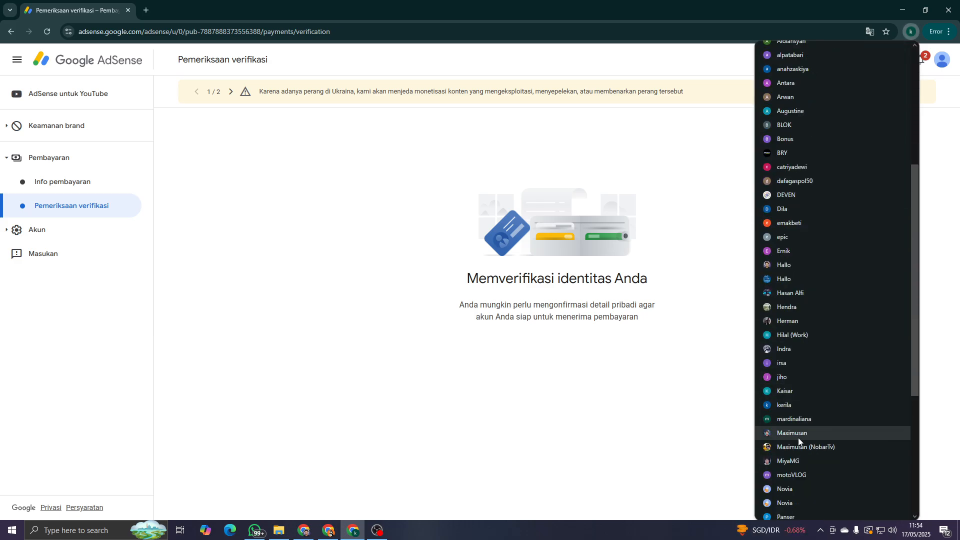
click(798, 408)
click(107, 32)
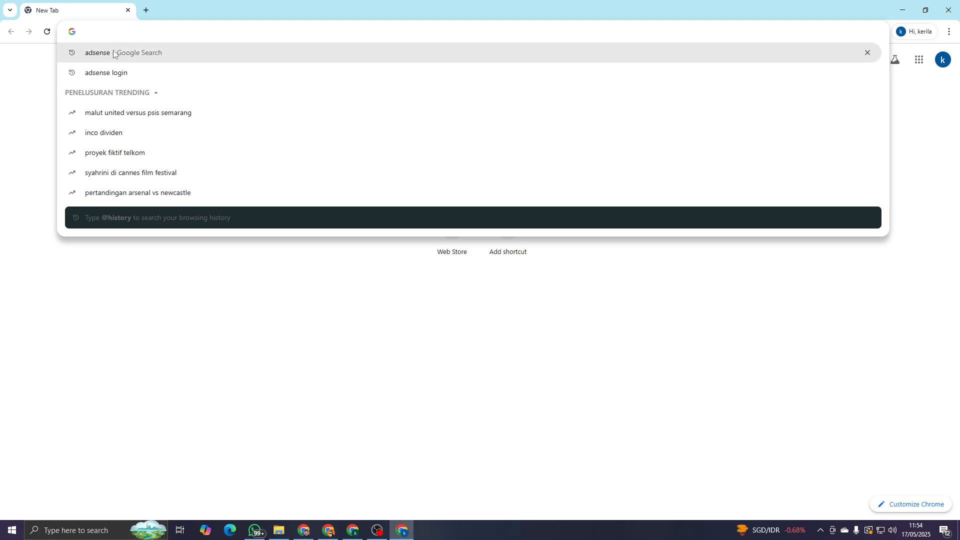
click(121, 73)
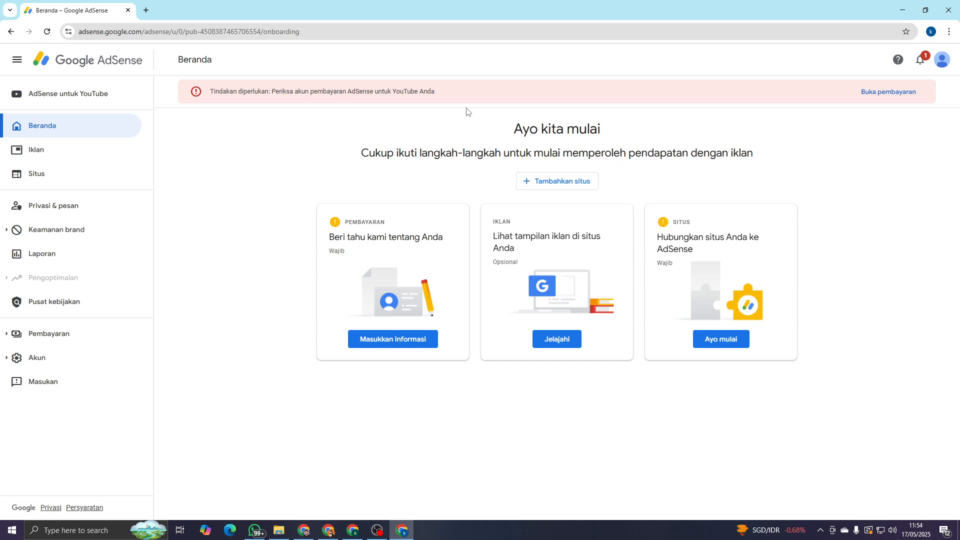
Step: Open the verification check page of this second account and examine the identity and address verification statuses
click(57, 344)
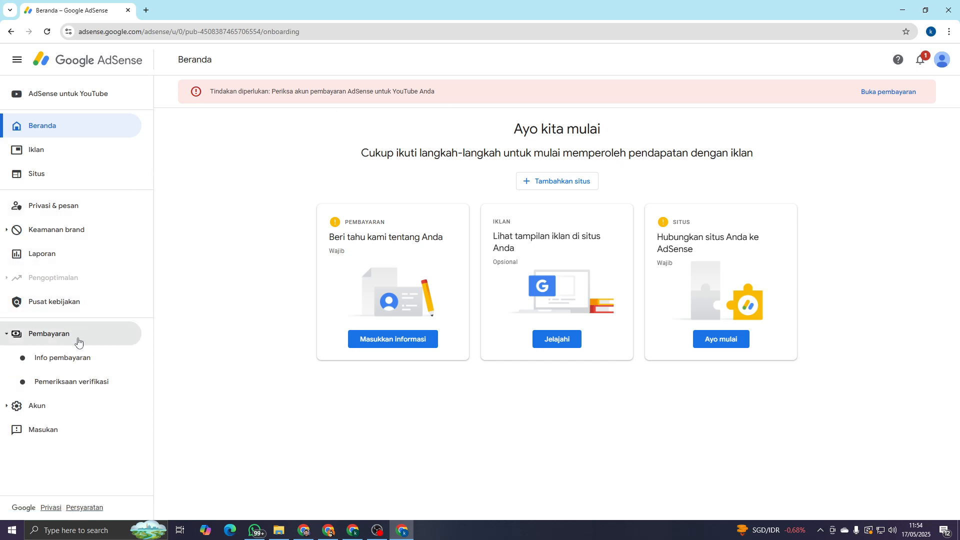
click(79, 381)
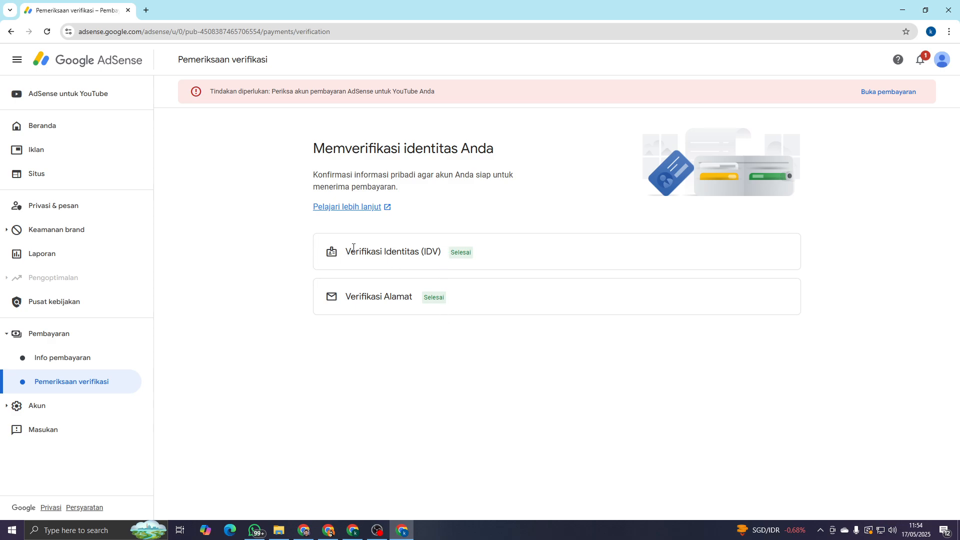
drag(347, 249, 558, 253)
click(486, 257)
drag(344, 297, 443, 298)
click(450, 364)
drag(358, 297, 418, 298)
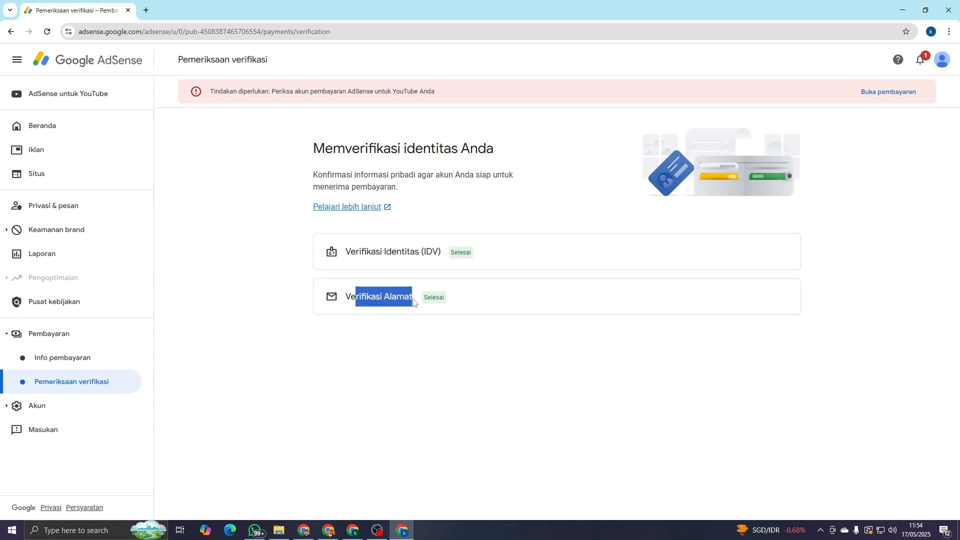
click(421, 353)
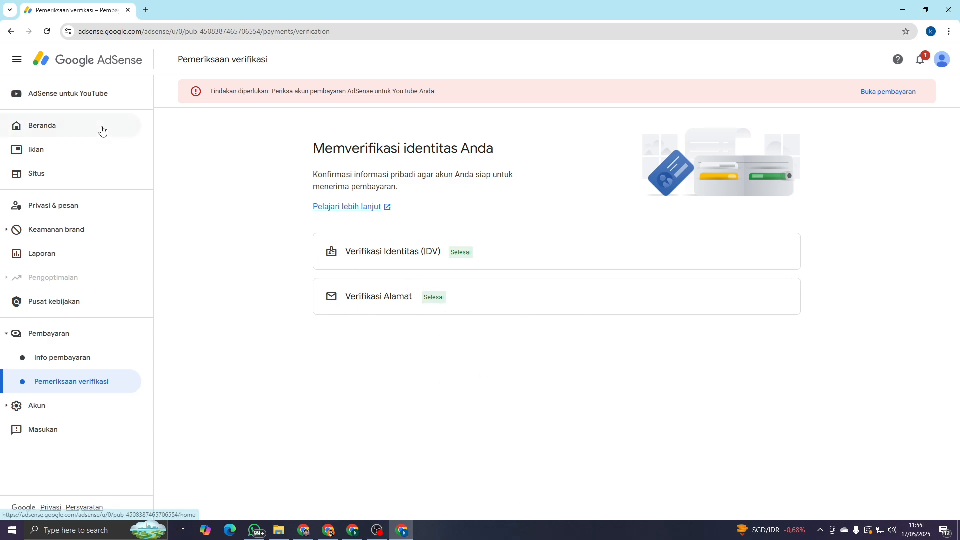
Step: Open AdSense for YouTube in the second account and examine its YouTube earnings balance
click(95, 94)
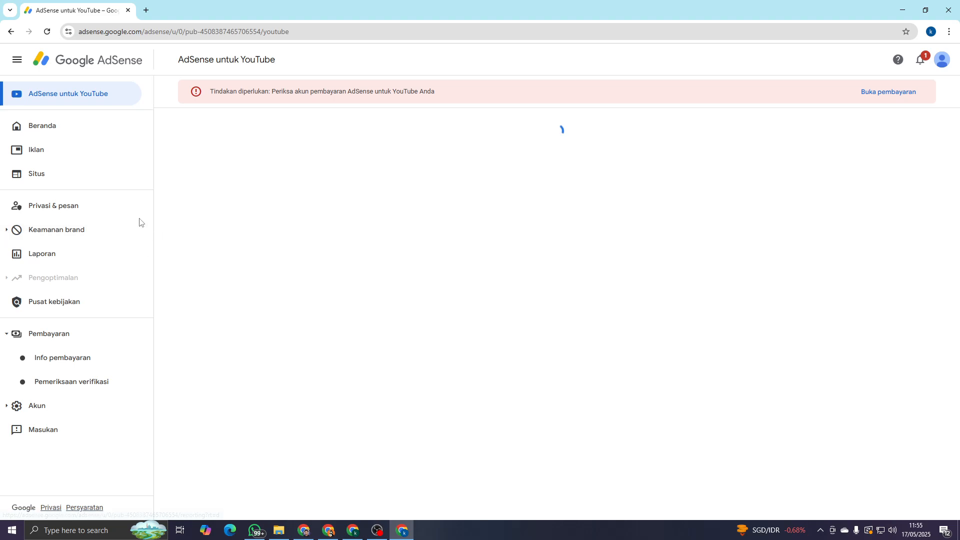
drag(360, 173, 434, 180)
click(411, 180)
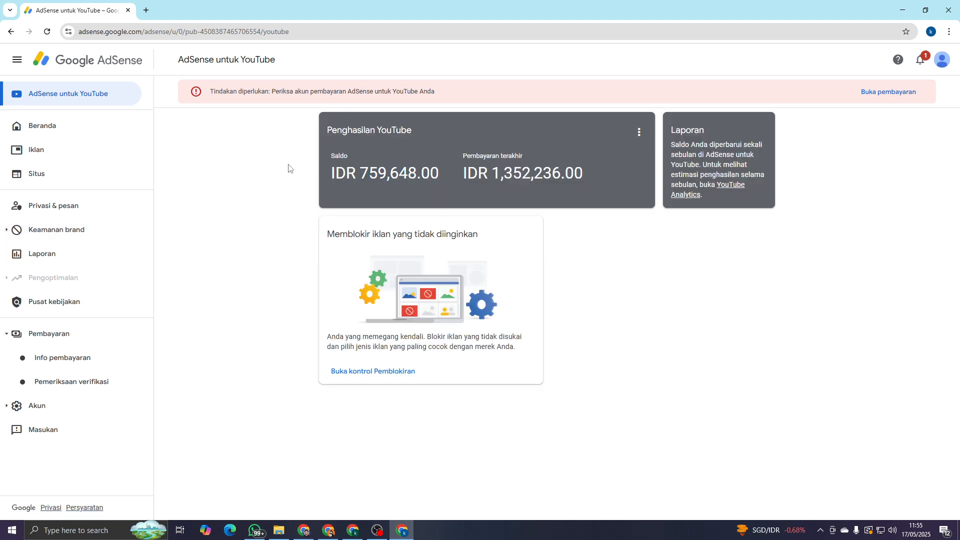
drag(360, 173, 446, 181)
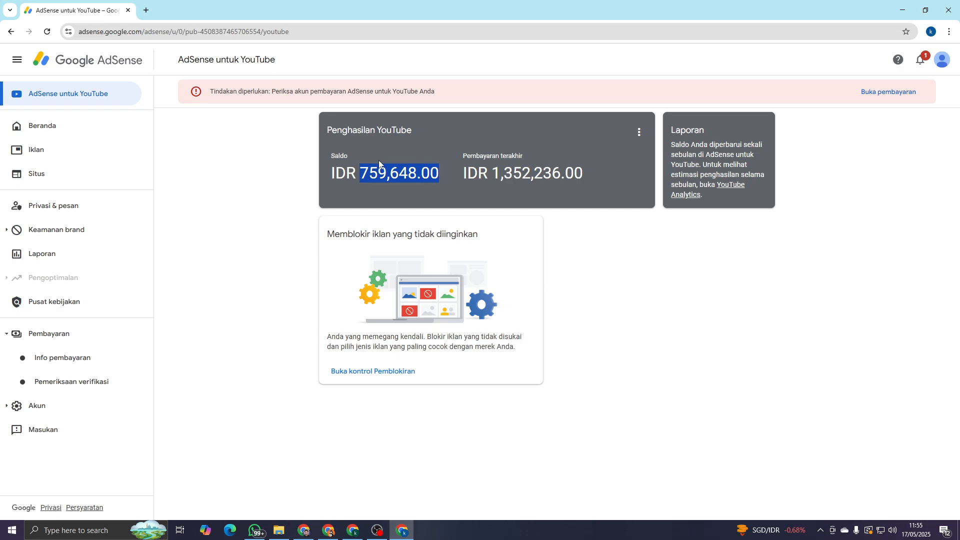
Step: View the second account's payment info page and close its browser window to return to the first account
click(77, 369)
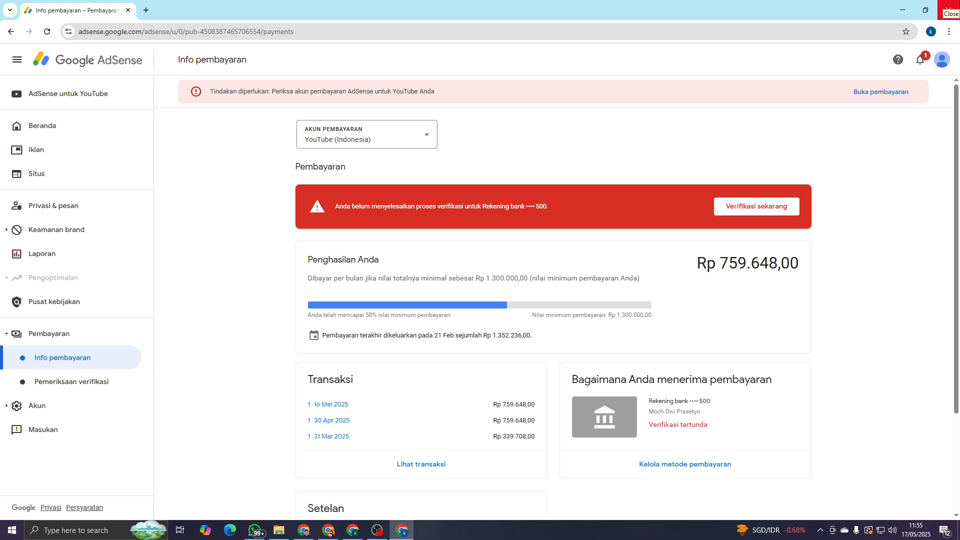
click(949, 10)
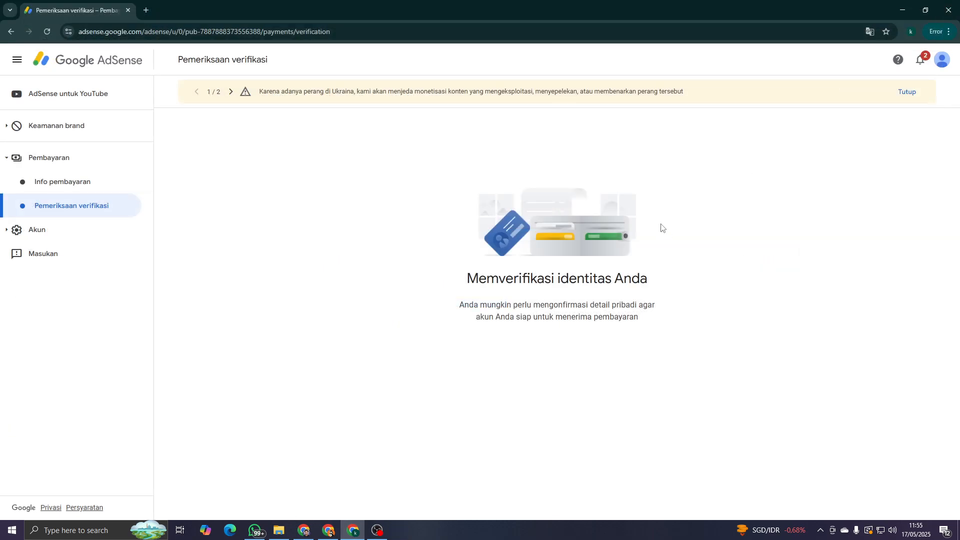